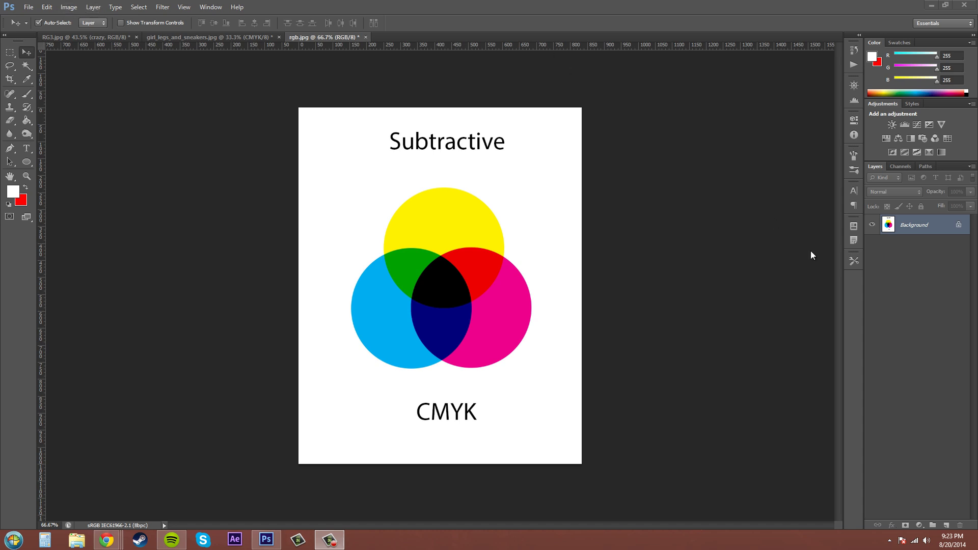
Step: Show the RGB, Red, Green and Blue channels and check Image > Mode, leaving RGB Color
{"action": "left_click", "coordinate": [899, 167]}
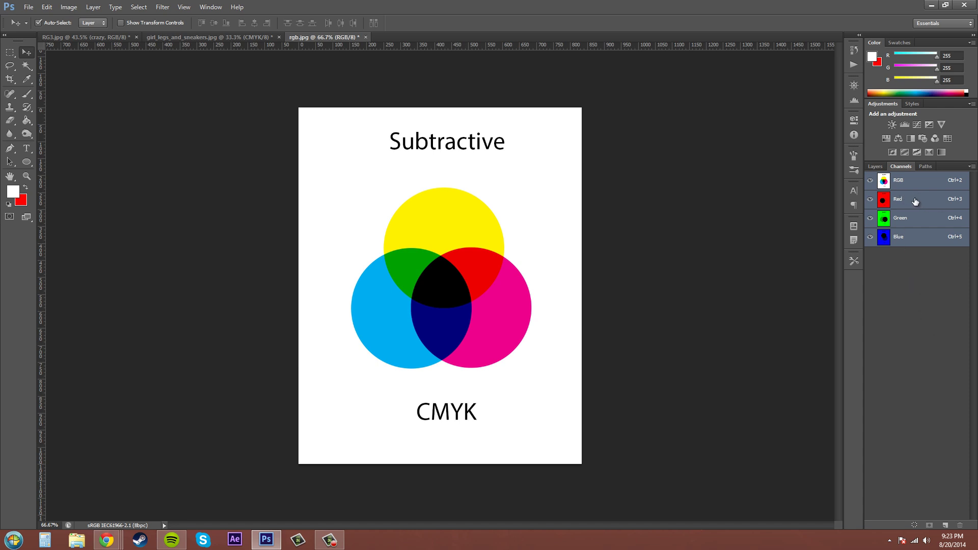
{"action": "left_click", "coordinate": [76, 6]}
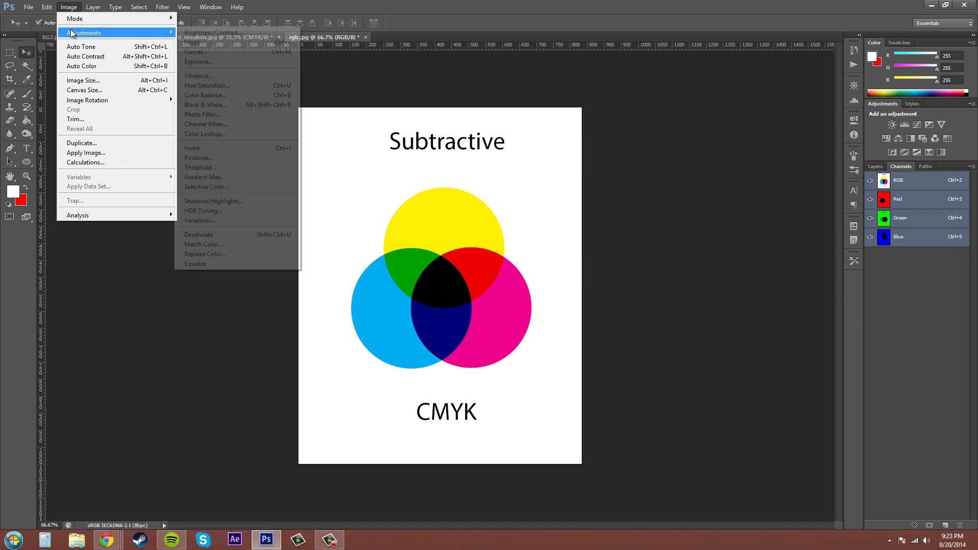
{"action": "mouse_move", "coordinate": [77, 21]}
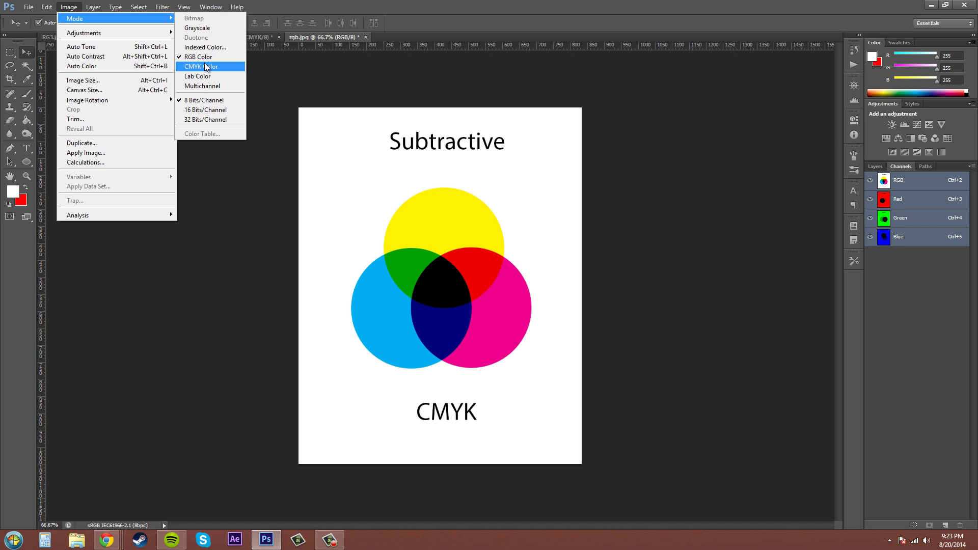
{"action": "left_click", "coordinate": [202, 56]}
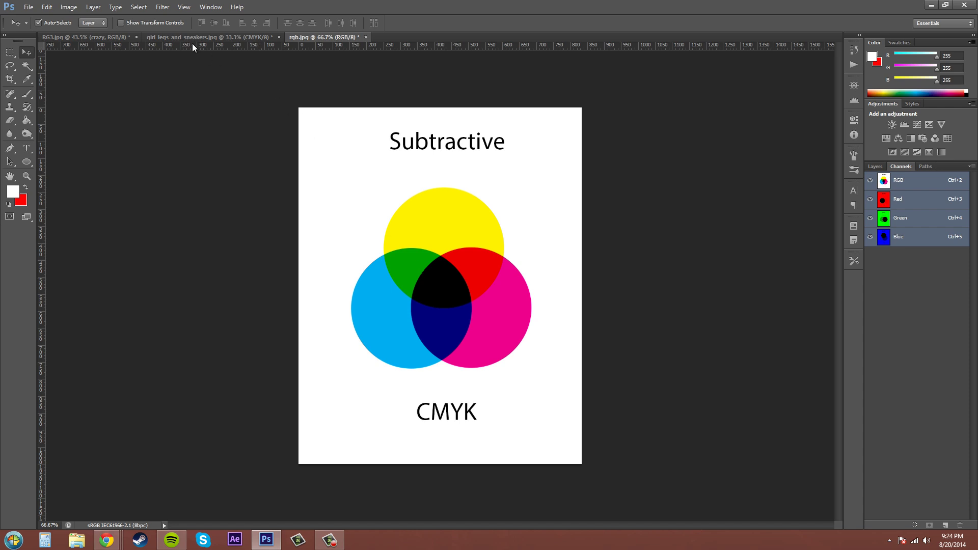
{"action": "left_click", "coordinate": [184, 8]}
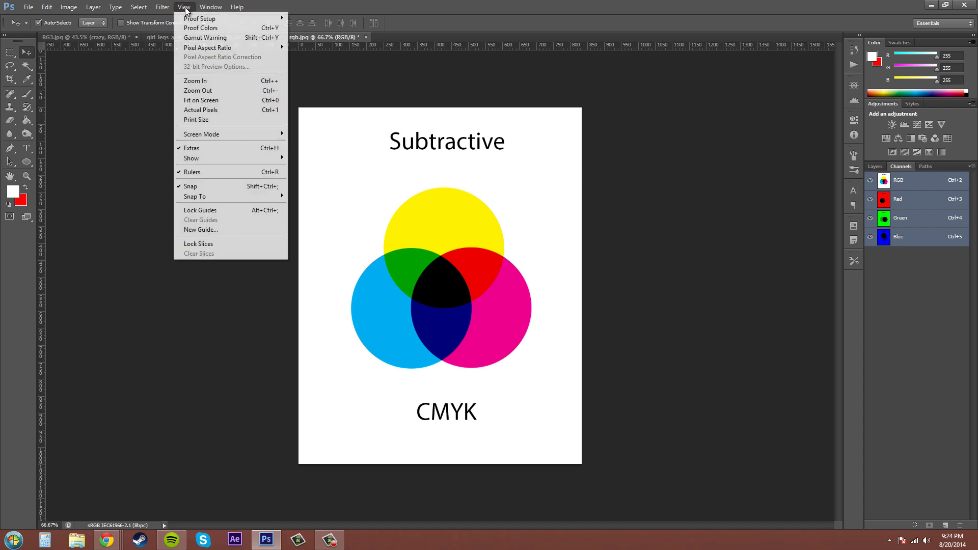
{"action": "left_click", "coordinate": [201, 39]}
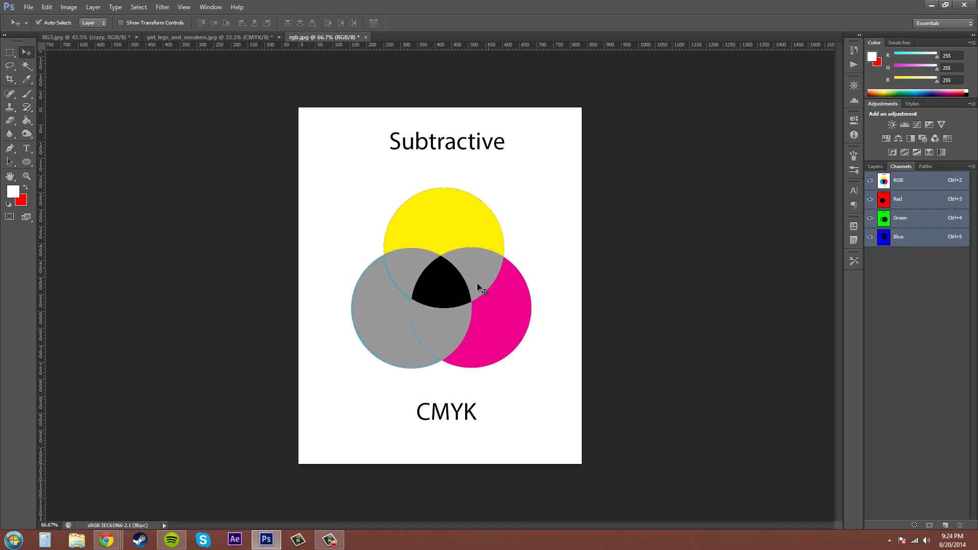
{"action": "left_click", "coordinate": [184, 7]}
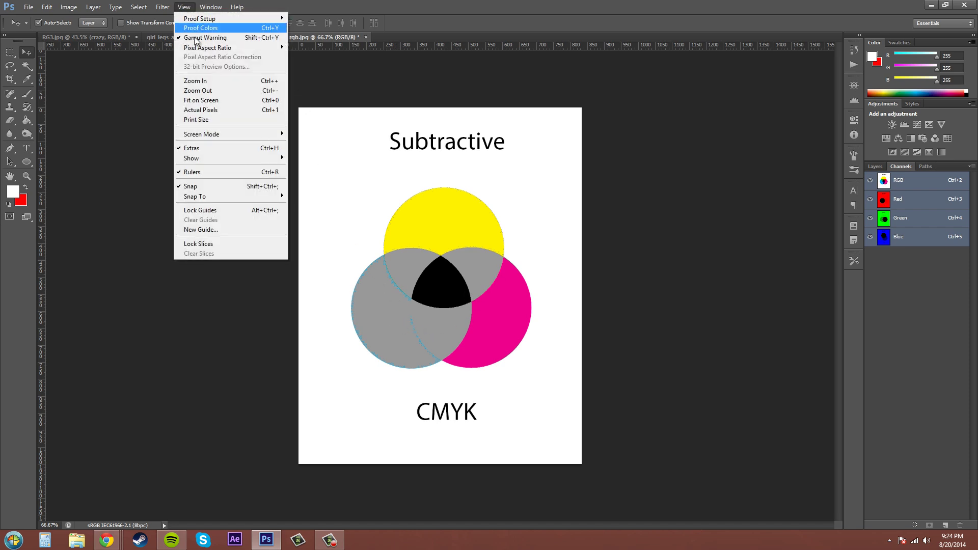
{"action": "left_click", "coordinate": [211, 39]}
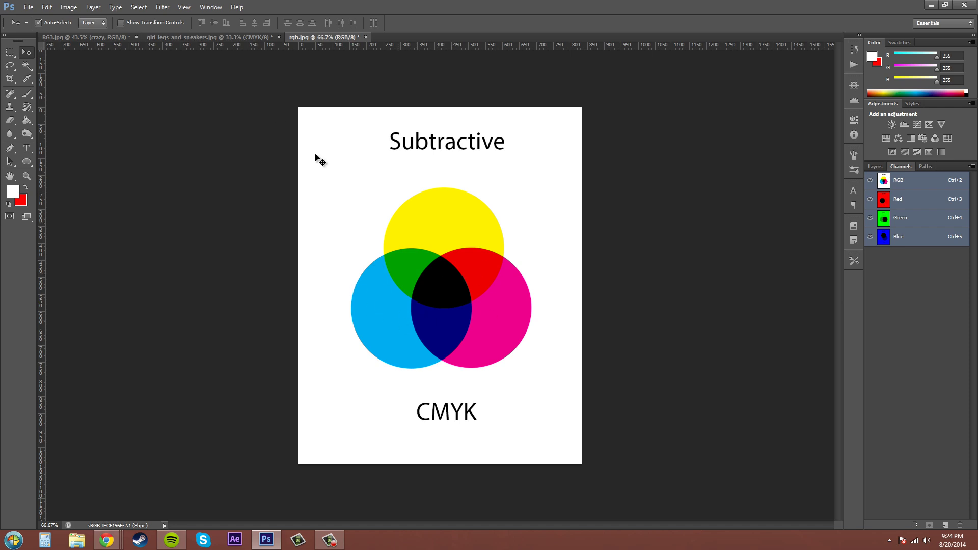
Step: Convert the image to CMYK Color using the U.S. Web Coated (SWOP) v2 profile
{"action": "left_click", "coordinate": [65, 8]}
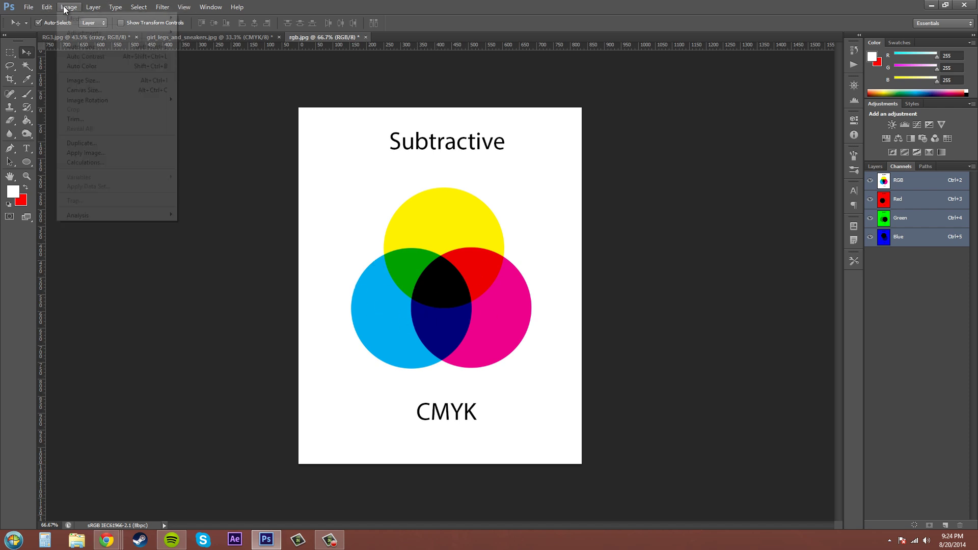
{"action": "mouse_move", "coordinate": [76, 19]}
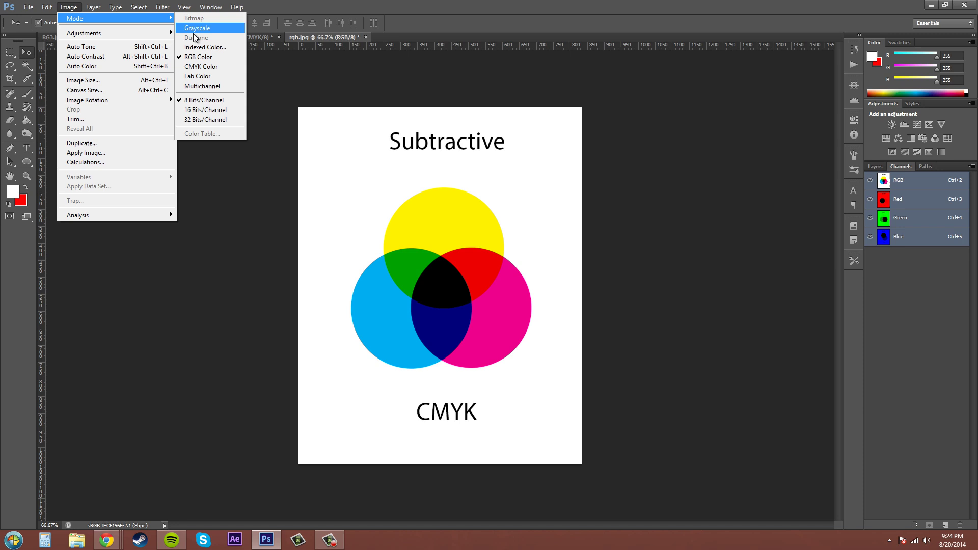
{"action": "left_click", "coordinate": [213, 69]}
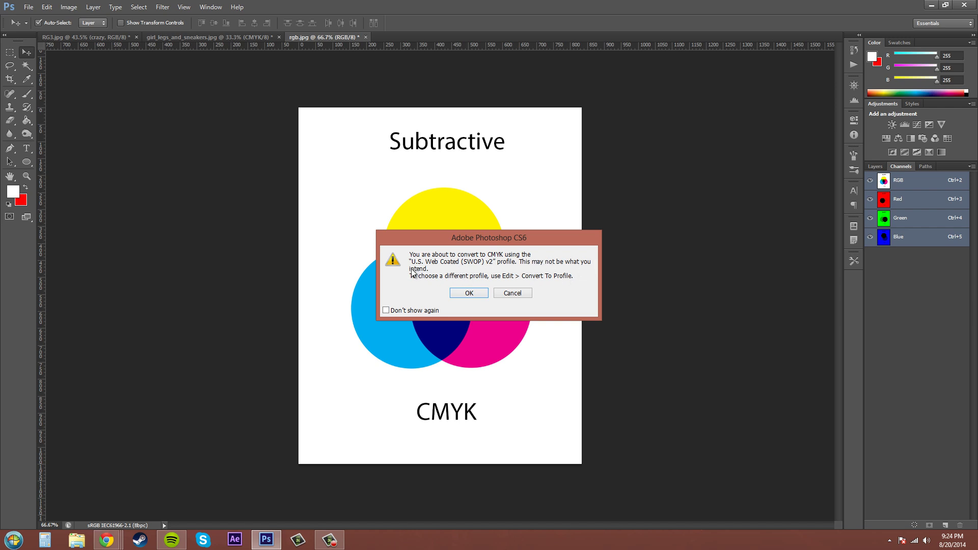
{"action": "left_click", "coordinate": [468, 293]}
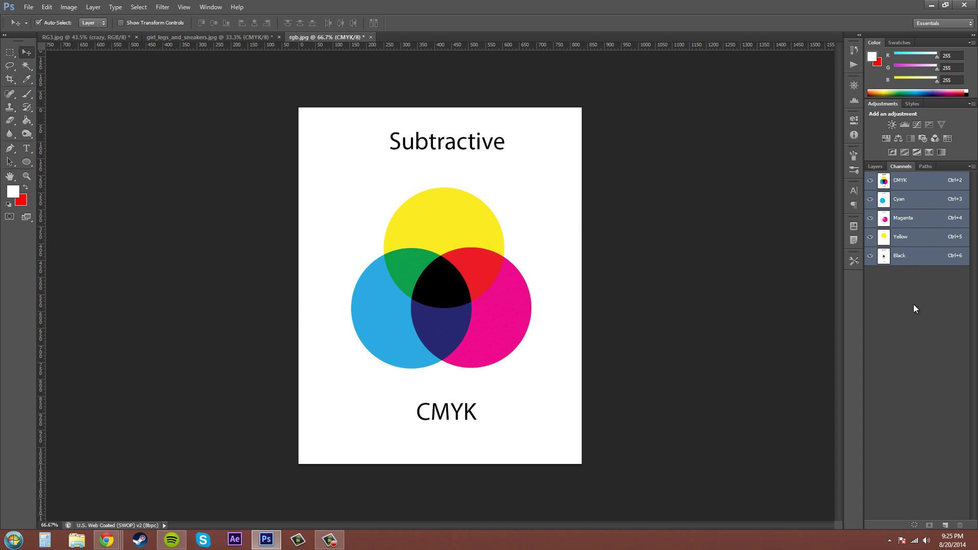
Step: Hide the Cyan, Magenta and Yellow channels to view the Black channel alone
{"action": "left_click", "coordinate": [870, 255]}
{"action": "left_click", "coordinate": [870, 256]}
{"action": "left_click", "coordinate": [870, 199]}
{"action": "left_click", "coordinate": [870, 218]}
{"action": "left_click", "coordinate": [870, 236]}
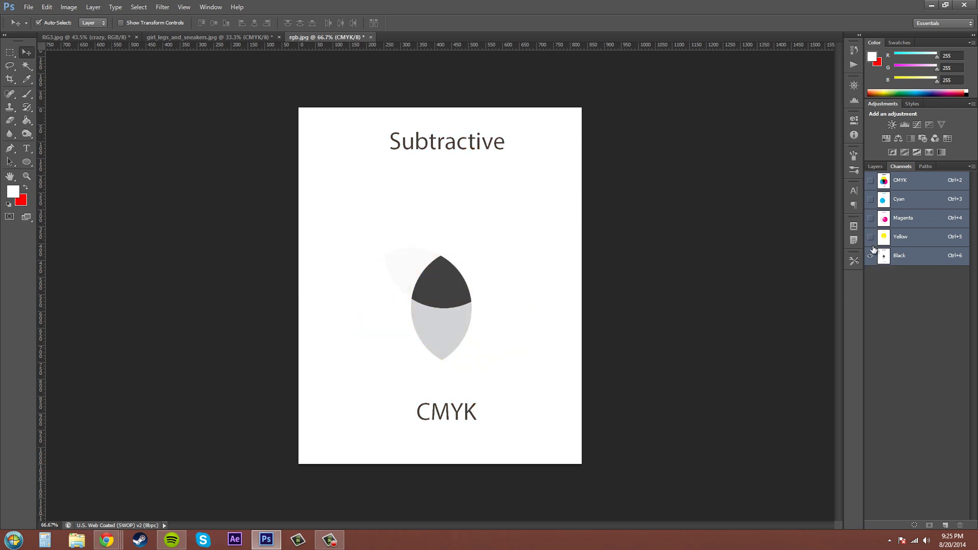
{"action": "left_click", "coordinate": [904, 260]}
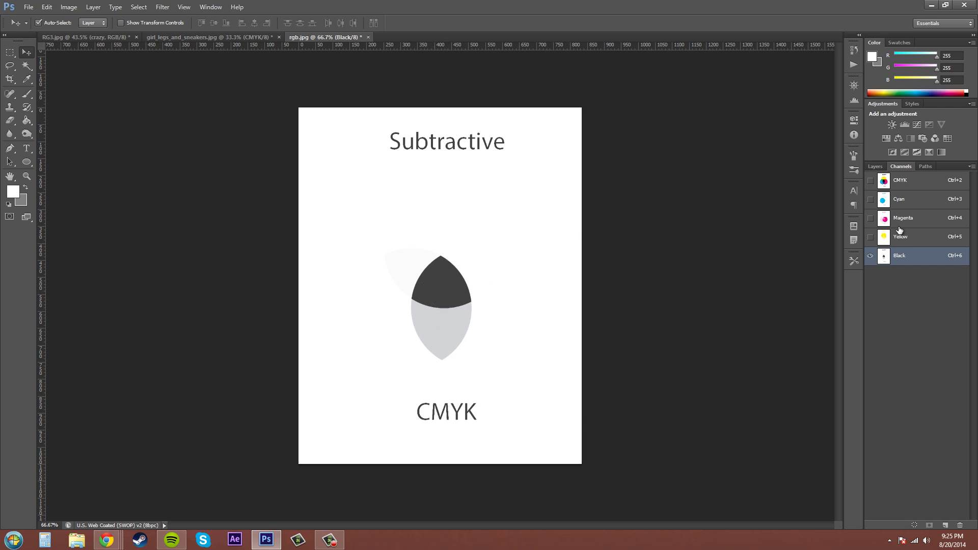
Step: View the Yellow channel alone, then the Magenta channel alone
{"action": "left_click", "coordinate": [870, 238]}
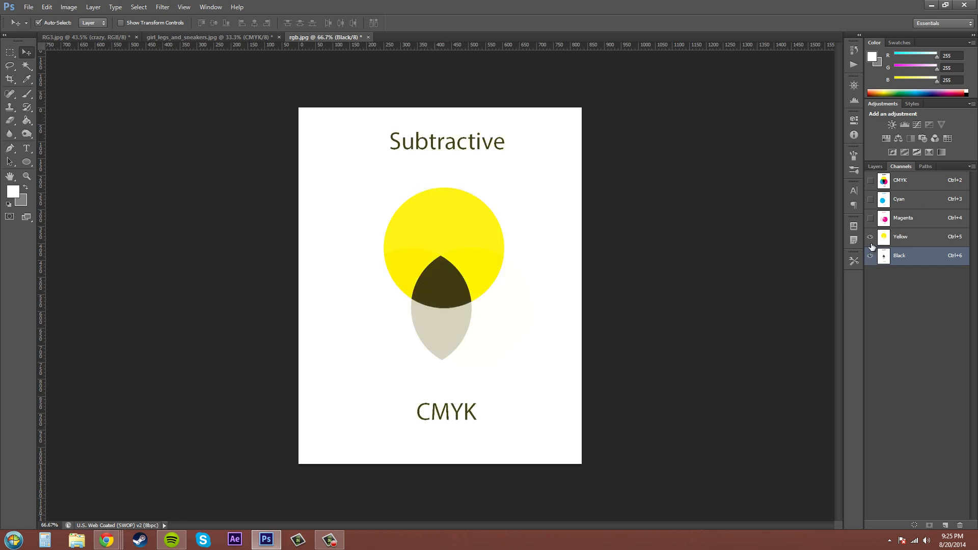
{"action": "left_click", "coordinate": [870, 256]}
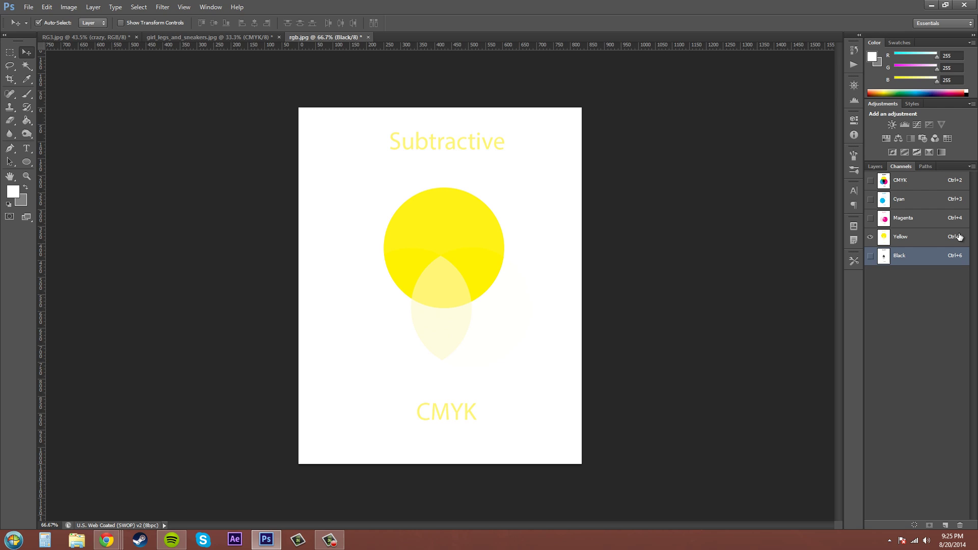
{"action": "left_click", "coordinate": [870, 218]}
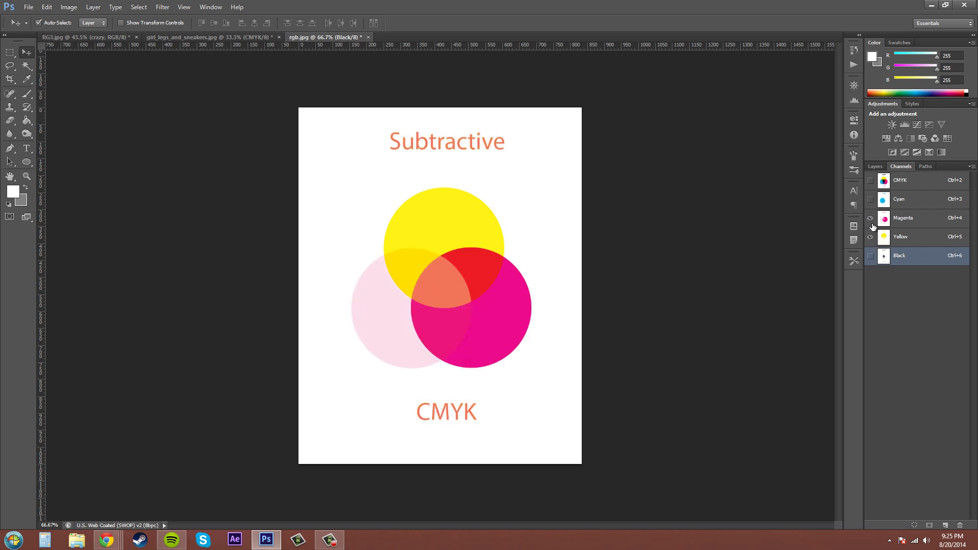
{"action": "left_click", "coordinate": [870, 237]}
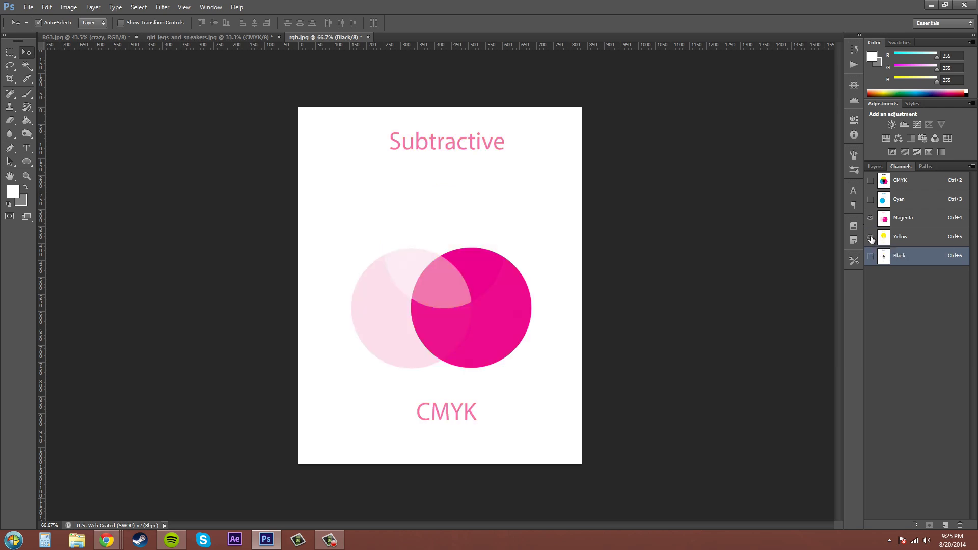
Step: View the Cyan channel, then turn Magenta, Yellow and Black back on for the full composite
{"action": "left_click", "coordinate": [870, 199]}
{"action": "left_click", "coordinate": [869, 218]}
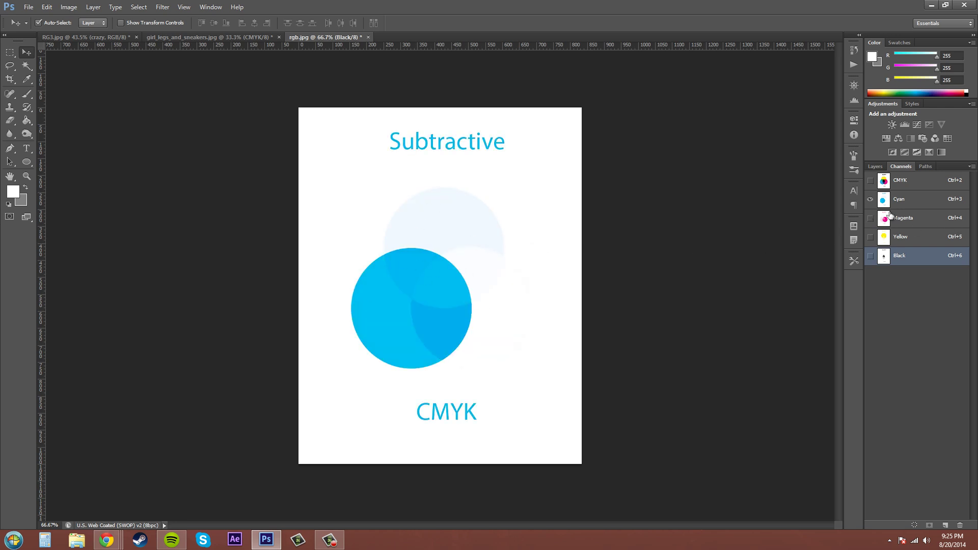
{"action": "left_click", "coordinate": [870, 218]}
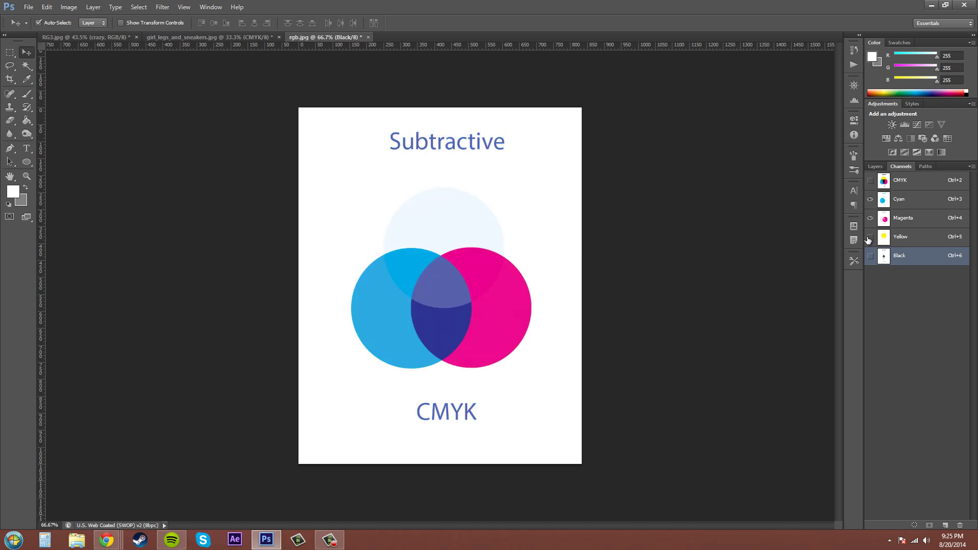
{"action": "left_click", "coordinate": [870, 237]}
{"action": "left_click", "coordinate": [870, 256]}
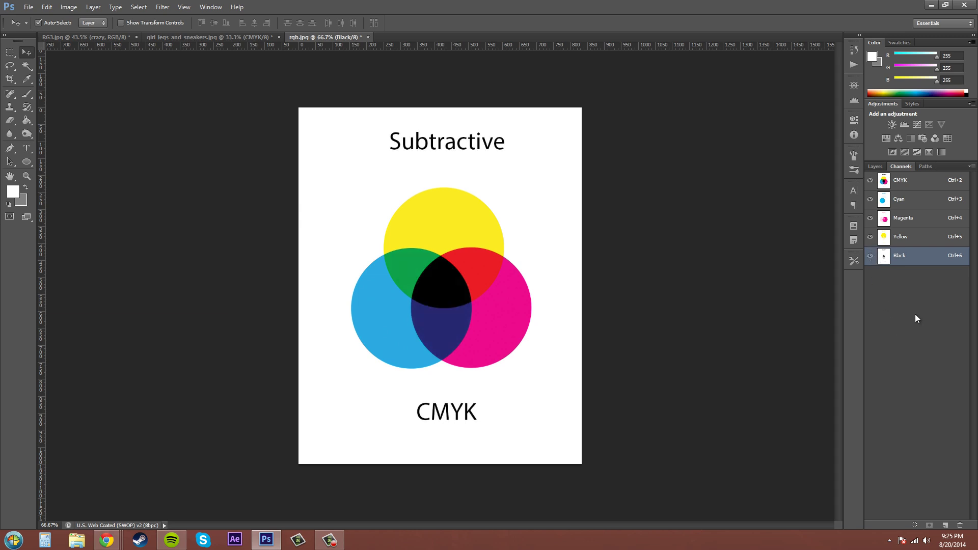
{"action": "key", "text": "F10"}
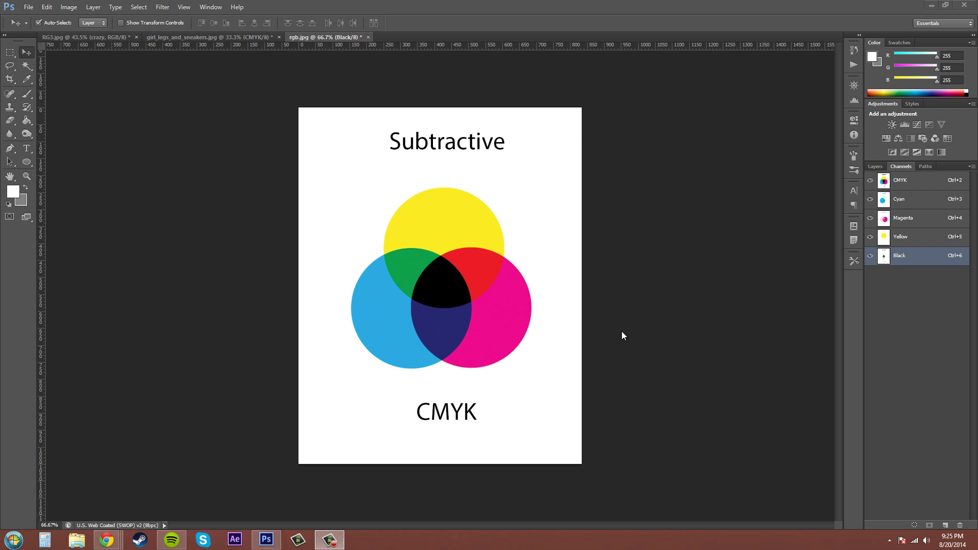
Step: In the History panel, toggle between the Crop (RGB) and CMYK Color states, ending on CMYK Color
{"action": "left_click", "coordinate": [851, 51]}
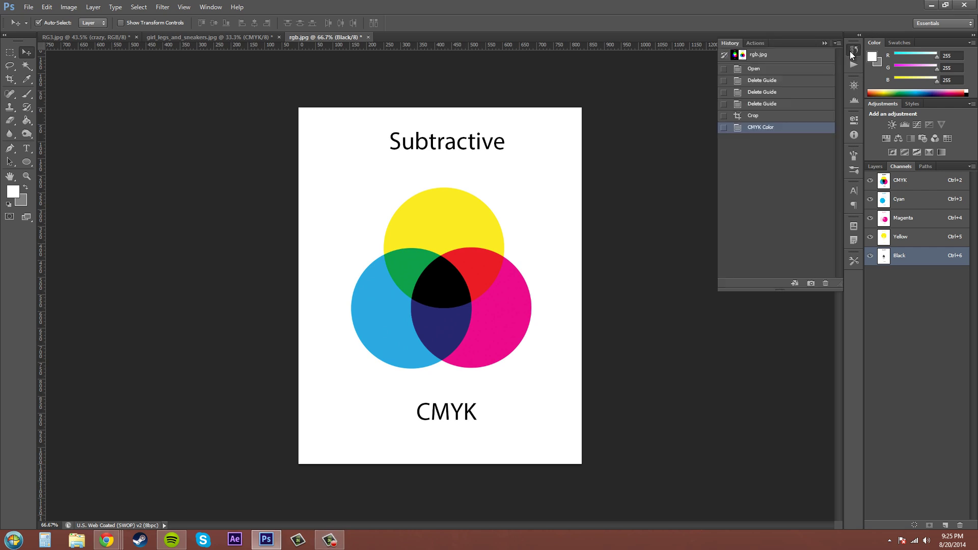
{"action": "left_click", "coordinate": [768, 120]}
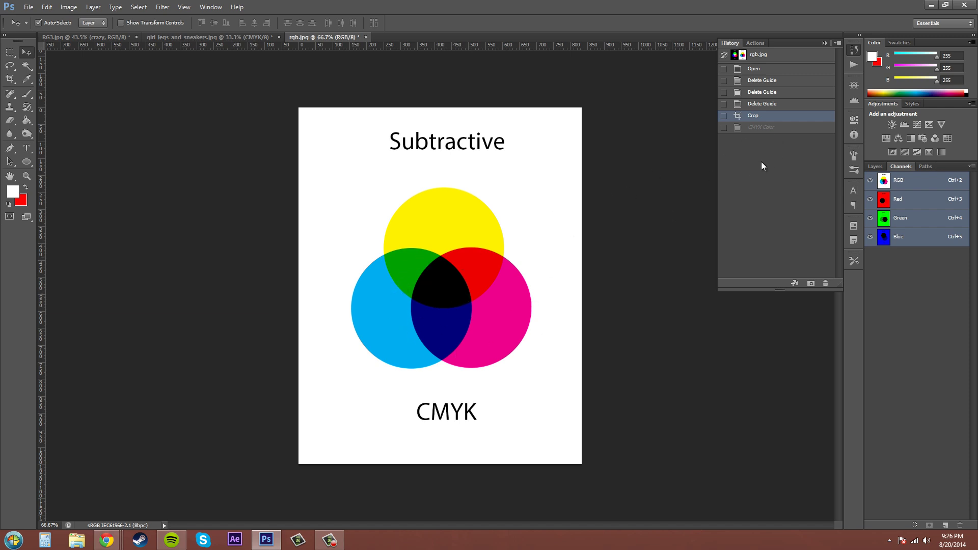
{"action": "left_click", "coordinate": [760, 129]}
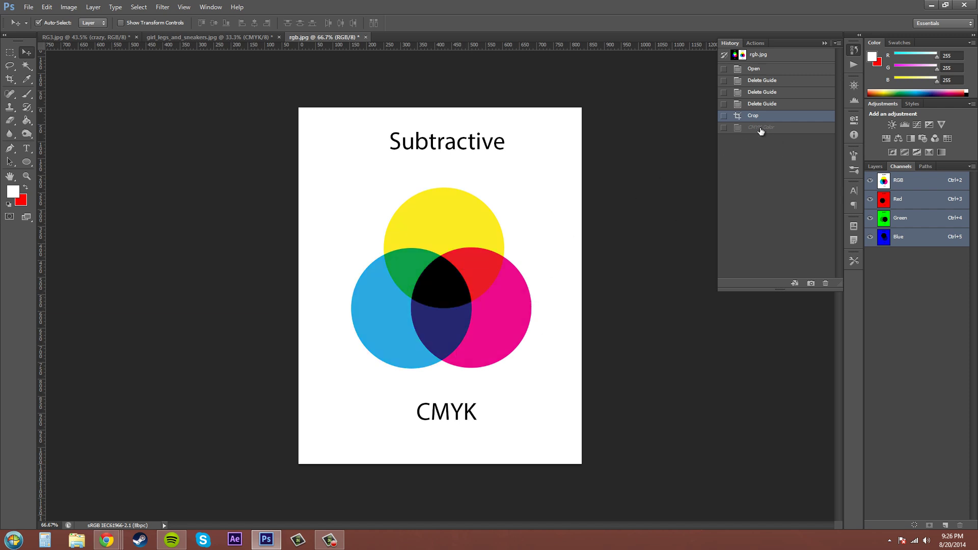
{"action": "left_click", "coordinate": [761, 120]}
{"action": "left_click", "coordinate": [760, 131]}
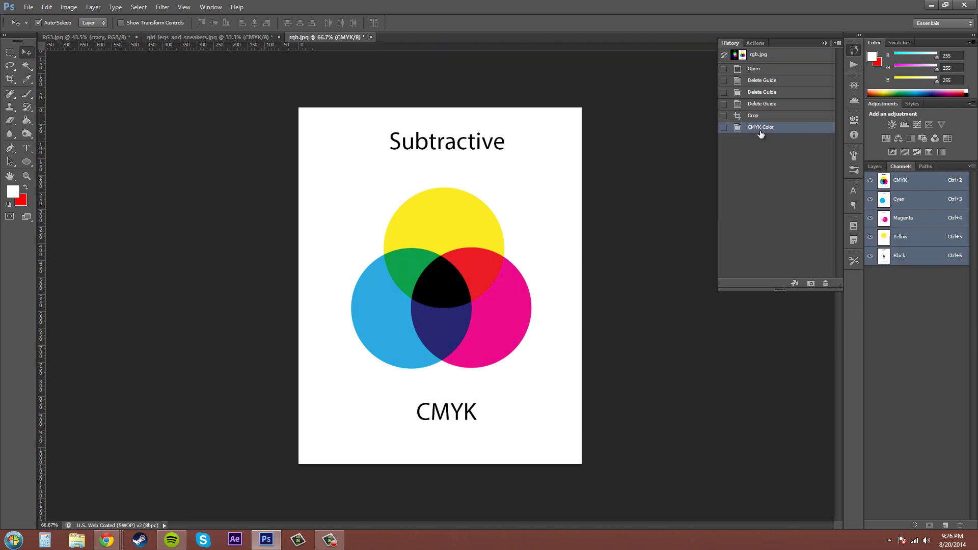
{"action": "left_click", "coordinate": [757, 118]}
{"action": "left_click", "coordinate": [758, 131]}
{"action": "left_click", "coordinate": [759, 128]}
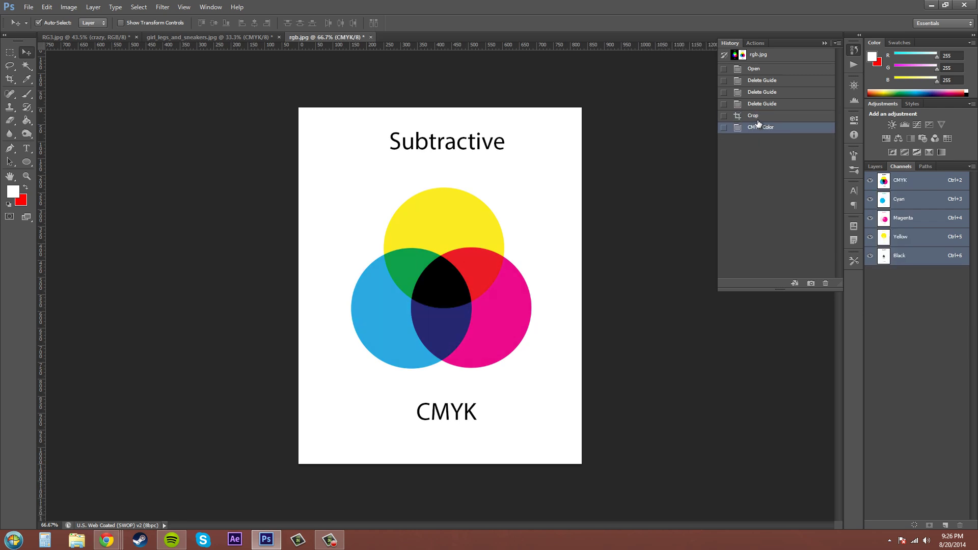
{"action": "left_click", "coordinate": [758, 117]}
{"action": "left_click", "coordinate": [759, 130]}
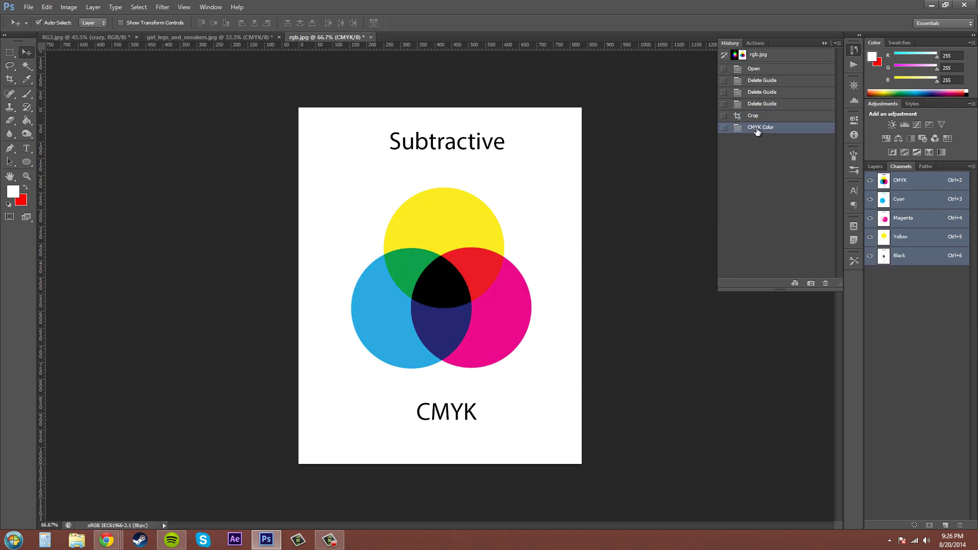
Step: Collapse the History panel and turn on View > Gamut Warning
{"action": "left_click", "coordinate": [823, 44]}
{"action": "left_click", "coordinate": [184, 7]}
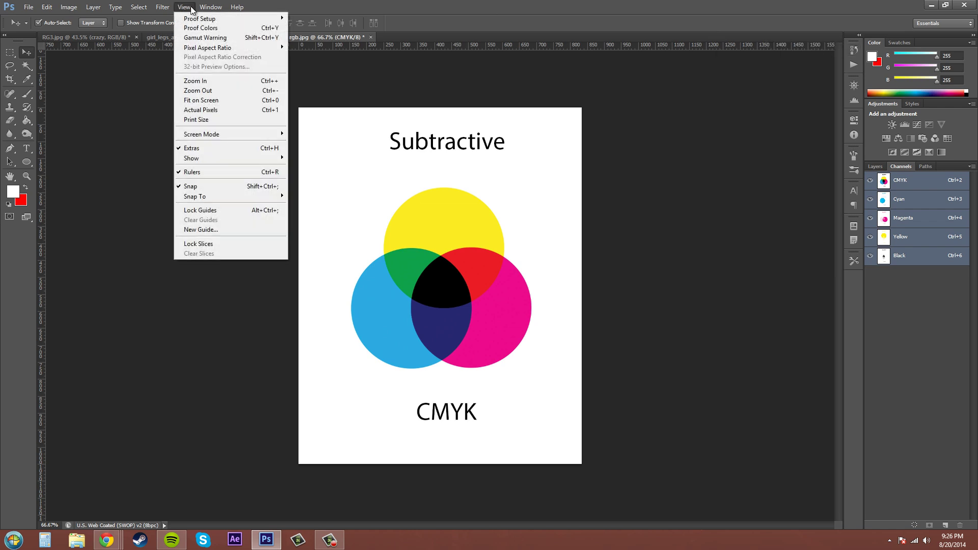
{"action": "left_click", "coordinate": [192, 37]}
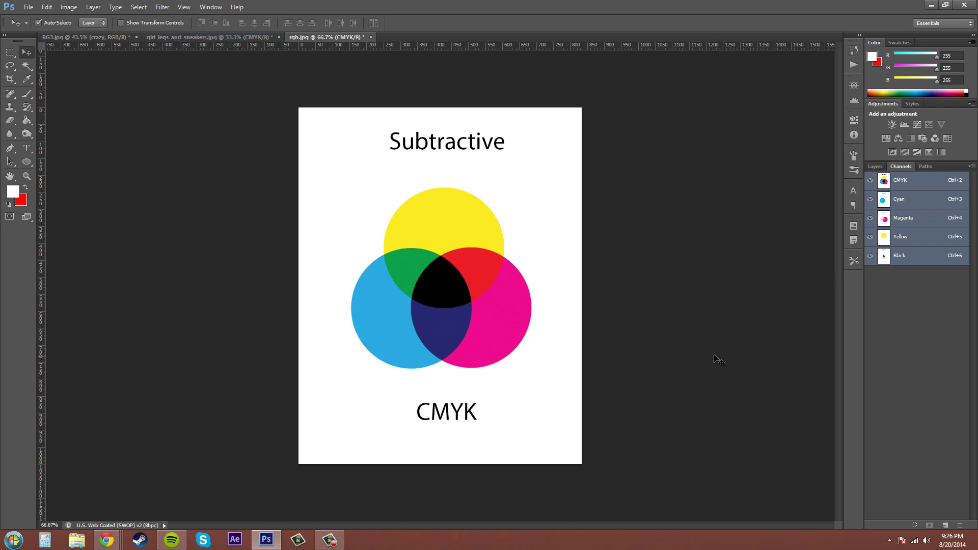
Step: With no grey out-of-gamut areas shown, turn the Gamut Warning back off
{"action": "left_click", "coordinate": [184, 7]}
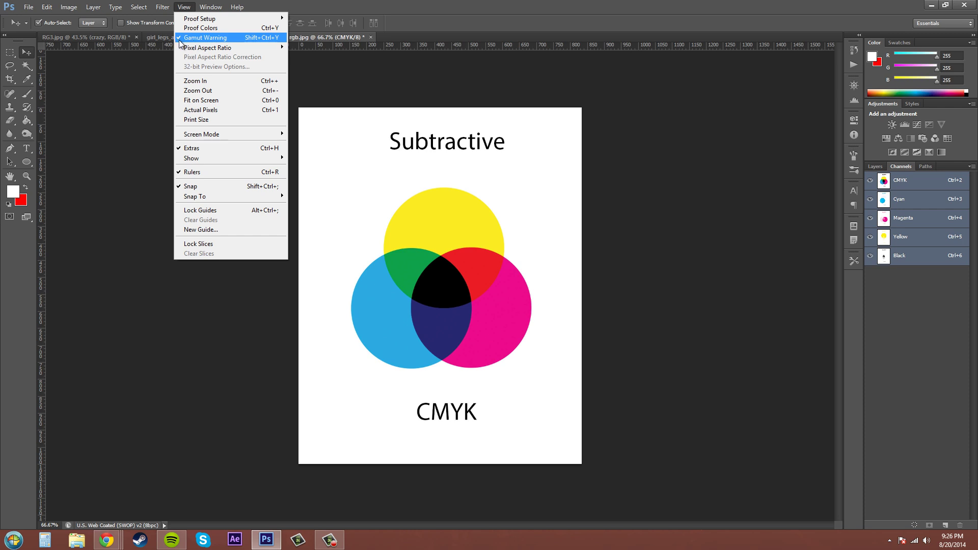
{"action": "left_click", "coordinate": [683, 337]}
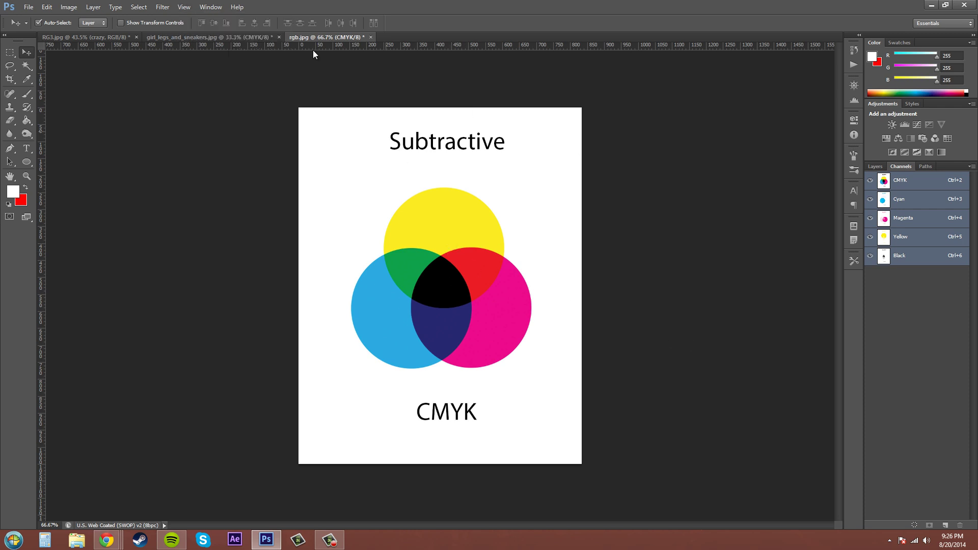
{"action": "left_click", "coordinate": [195, 7]}
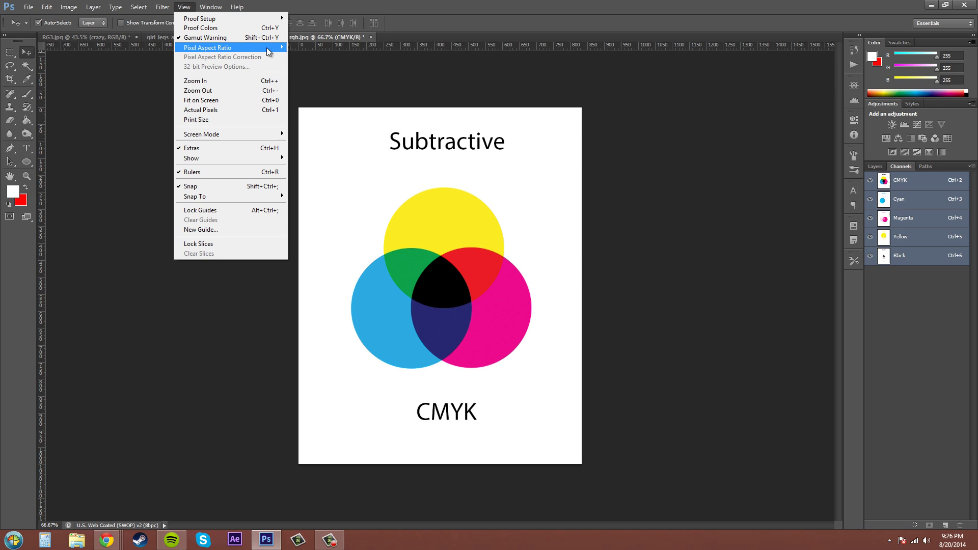
{"action": "left_click", "coordinate": [216, 39]}
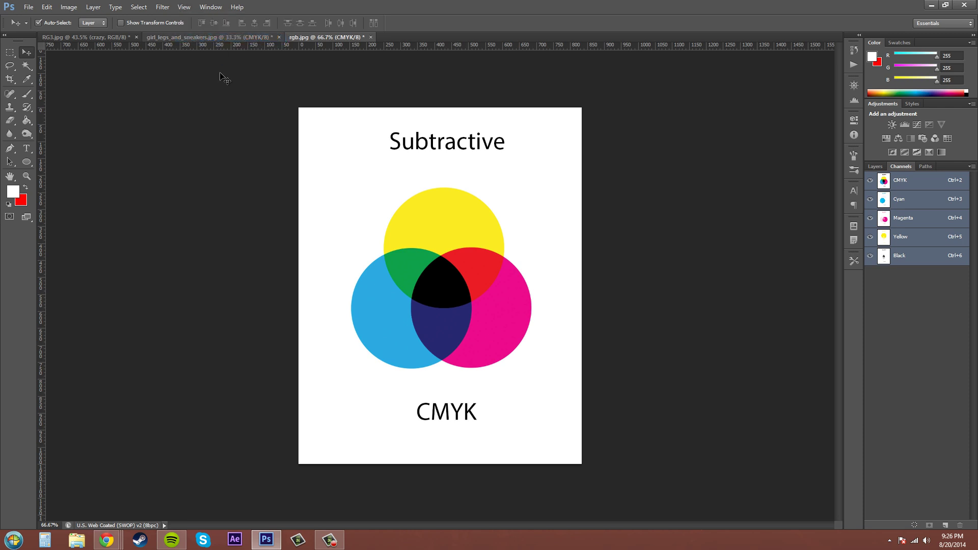